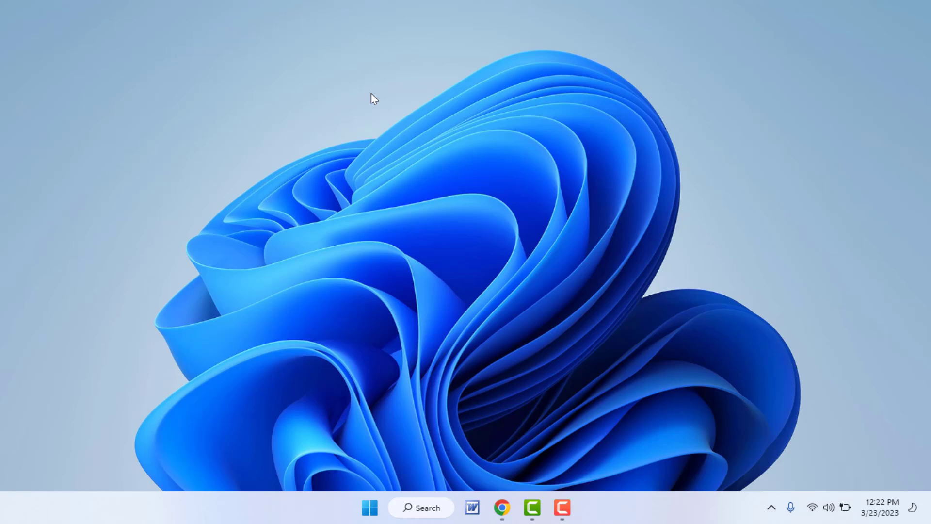
- Launch the Settings app with Win+I
key("super+i")
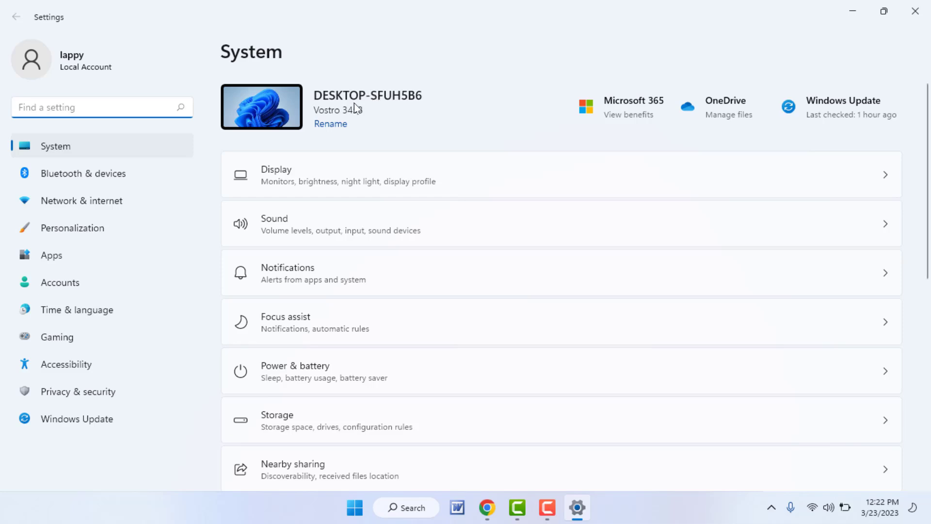
- Go to the Windows Update page showing the missing security updates warning
left_click(126, 423)
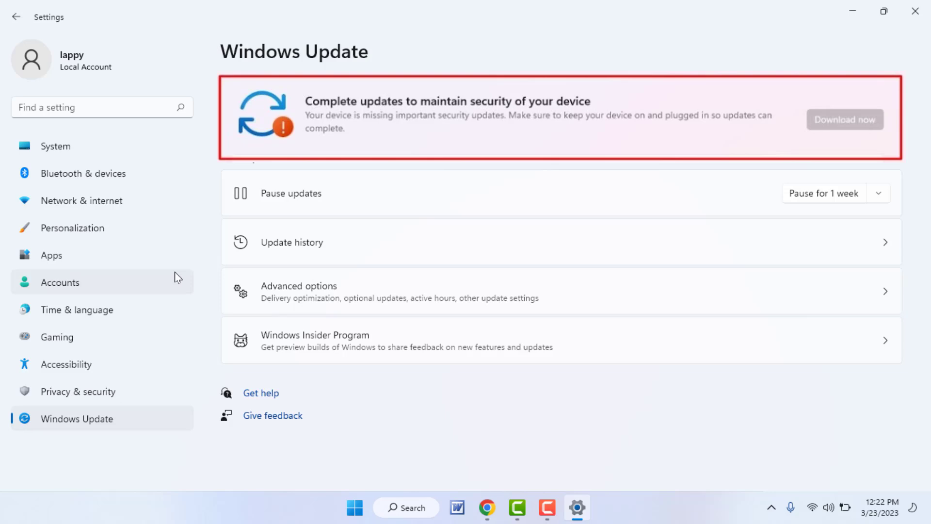
- Navigate System > Troubleshoot > Other troubleshooters to reach the Windows Update troubleshooter
left_click(117, 151)
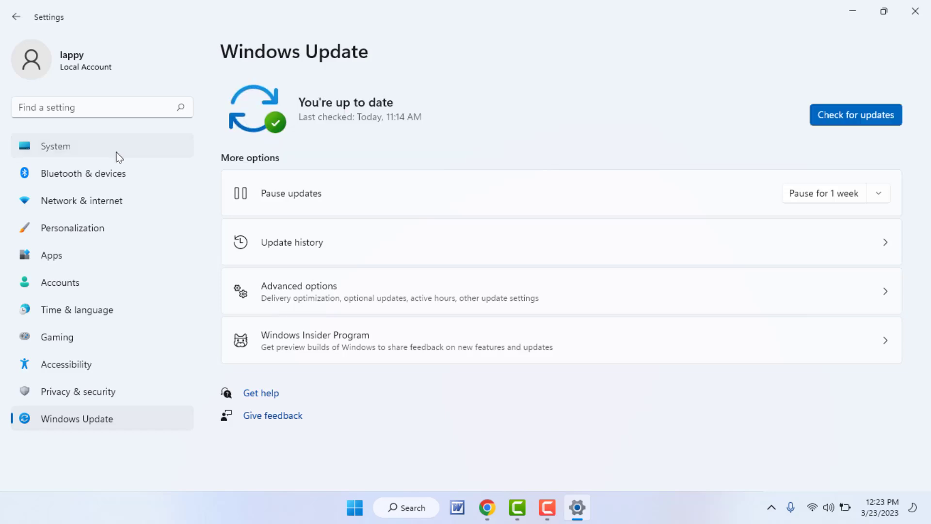
scroll(316, 288, "down", 7)
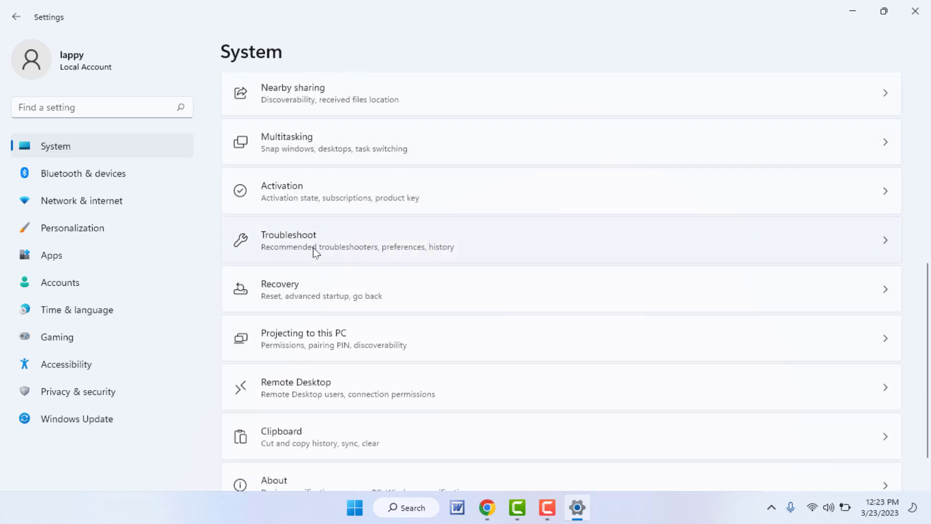
left_click(279, 246)
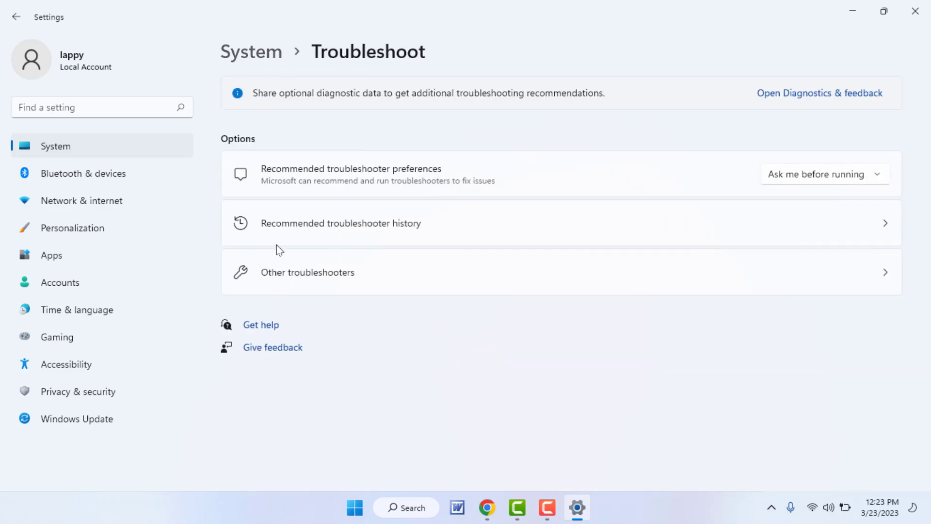
left_click(292, 283)
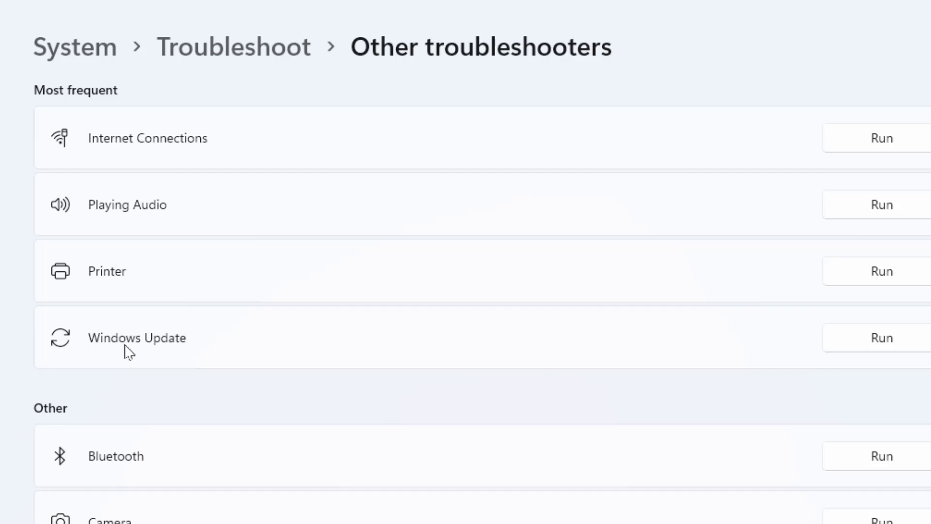
- Run the Windows Update troubleshooter, close it, and return to Windows Update settings
left_click(904, 345)
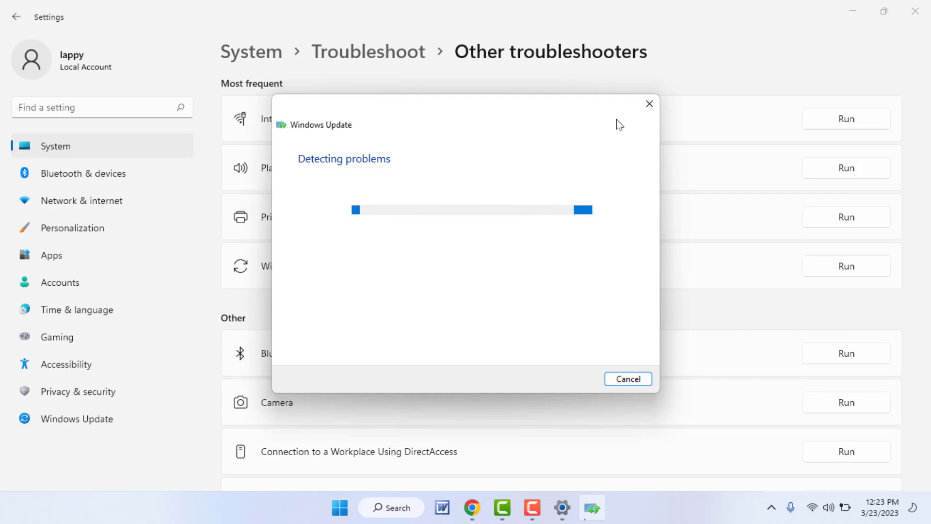
left_click(650, 104)
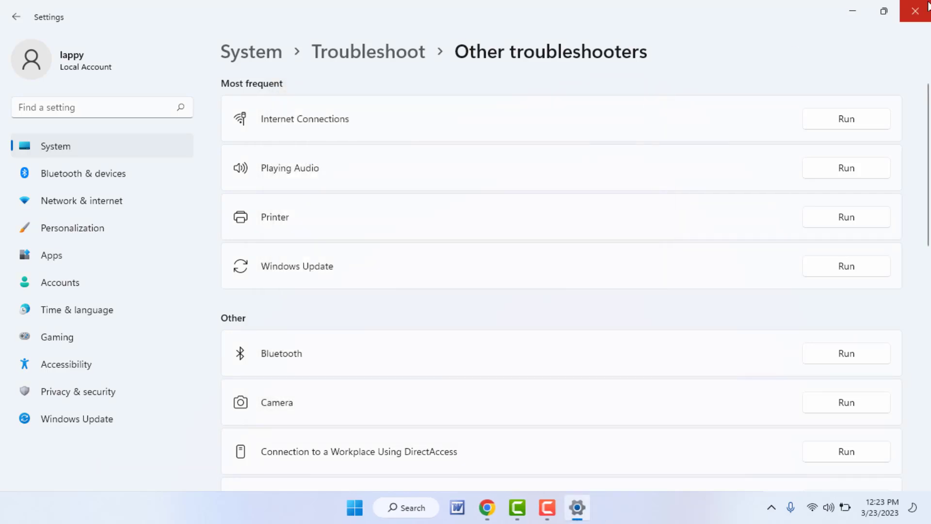
left_click(79, 426)
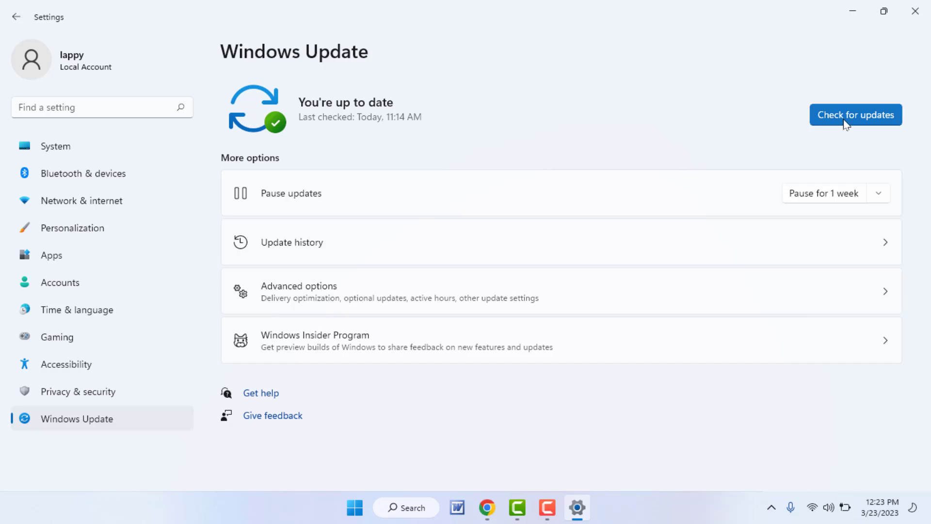
- Start a new check for updates, then close the Settings window
left_click(843, 120)
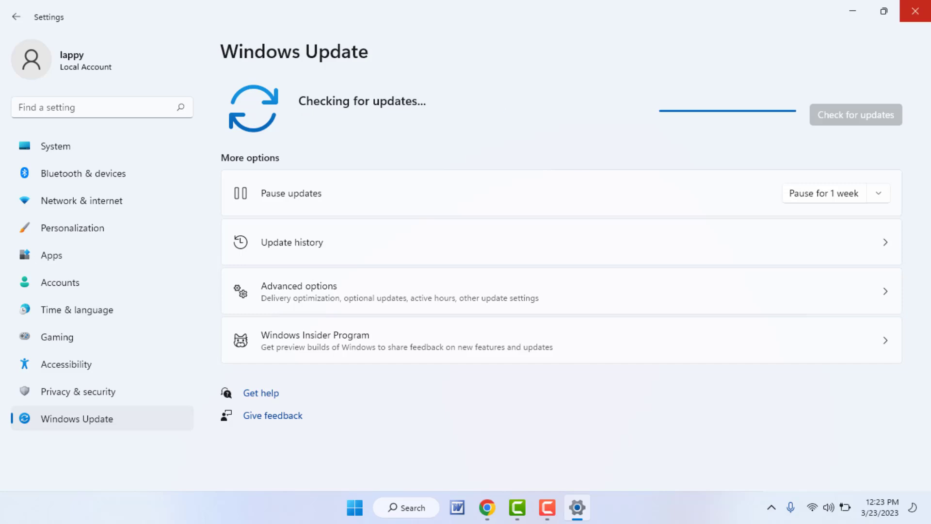
left_click(915, 11)
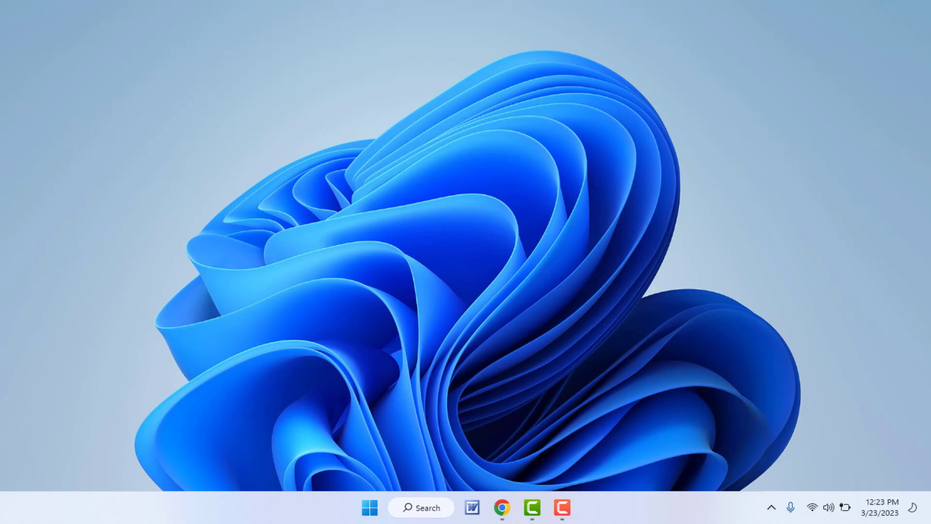
- Launch services.msc from the Run dialog to open the Services console
key("super+r")
type("ser")
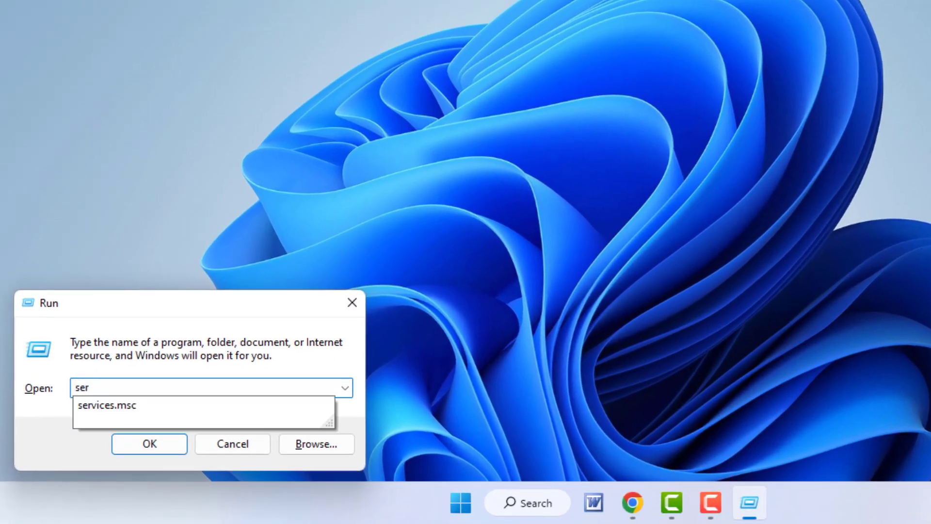
key("Down")
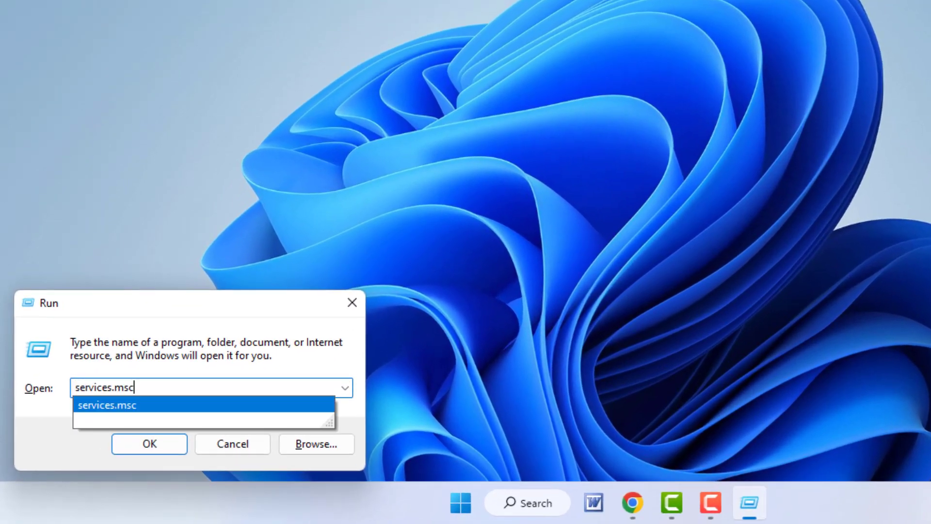
key("Return")
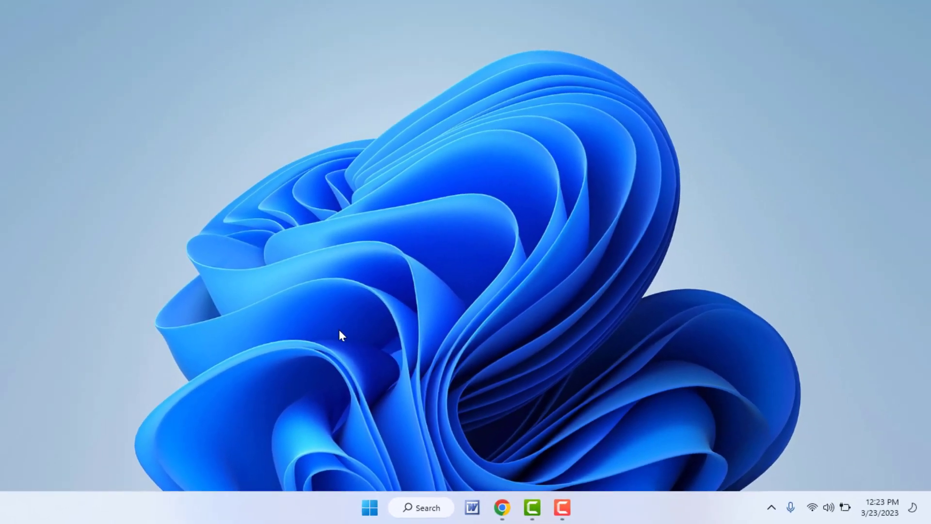
key("Down")
key("Down")
key("Down")
key("Down")
key("Down")
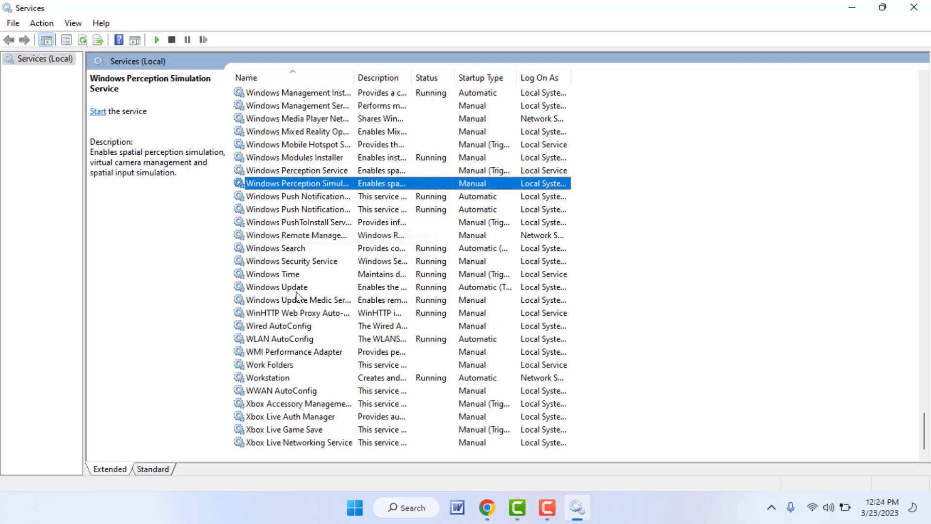
- Confirm the Windows Update service is Running with Automatic startup, then close Services
key("Down")
key("Down")
key("Down")
left_click(296, 290)
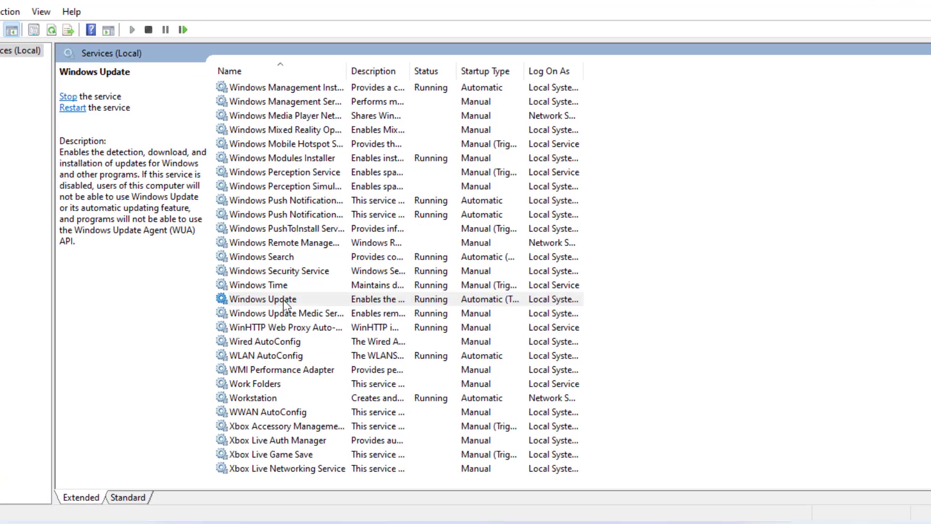
double_click(283, 299)
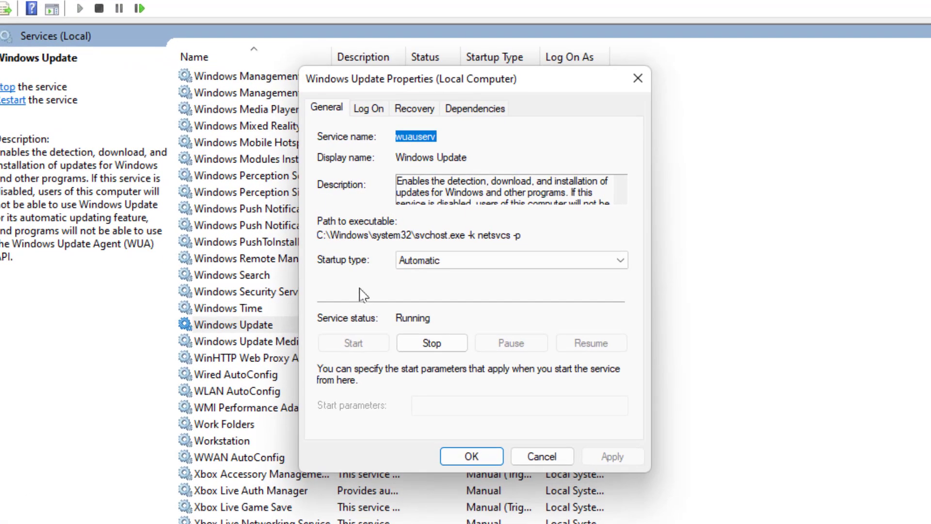
left_click(405, 266)
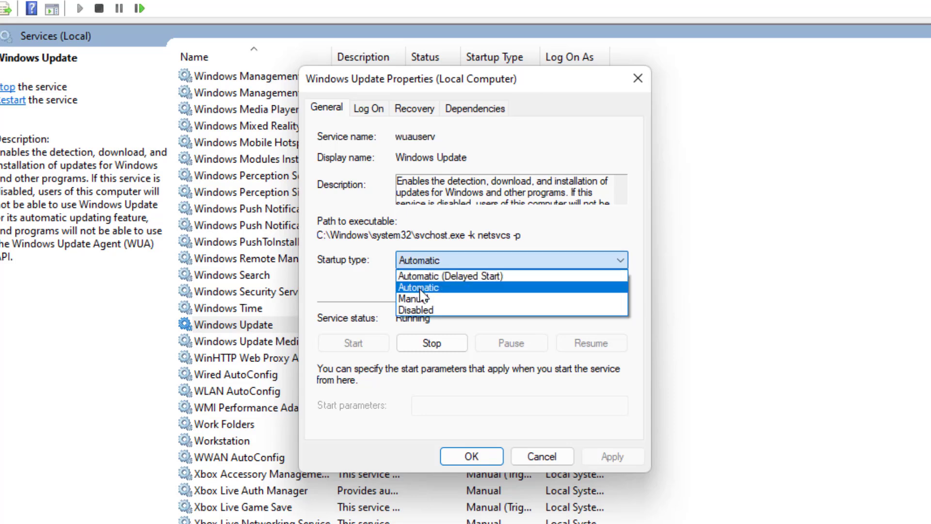
left_click(475, 289)
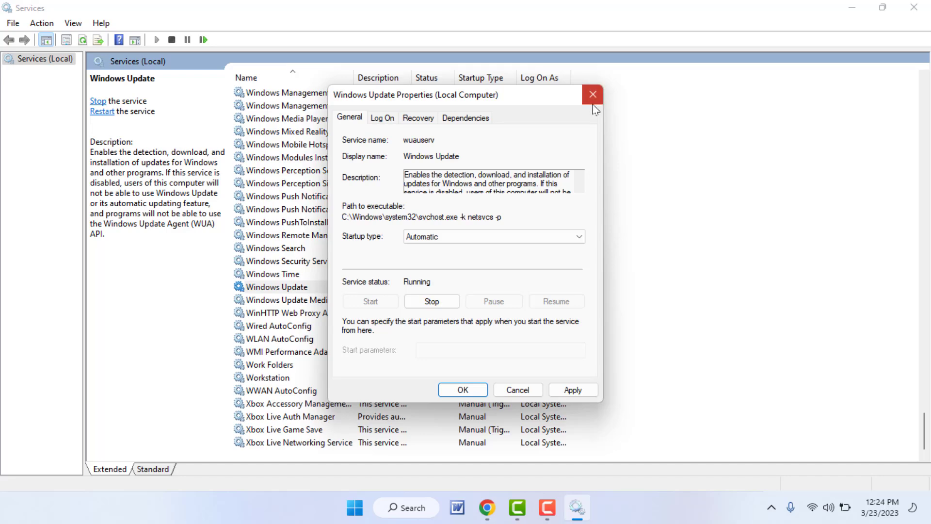
left_click(593, 103)
left_click(906, 8)
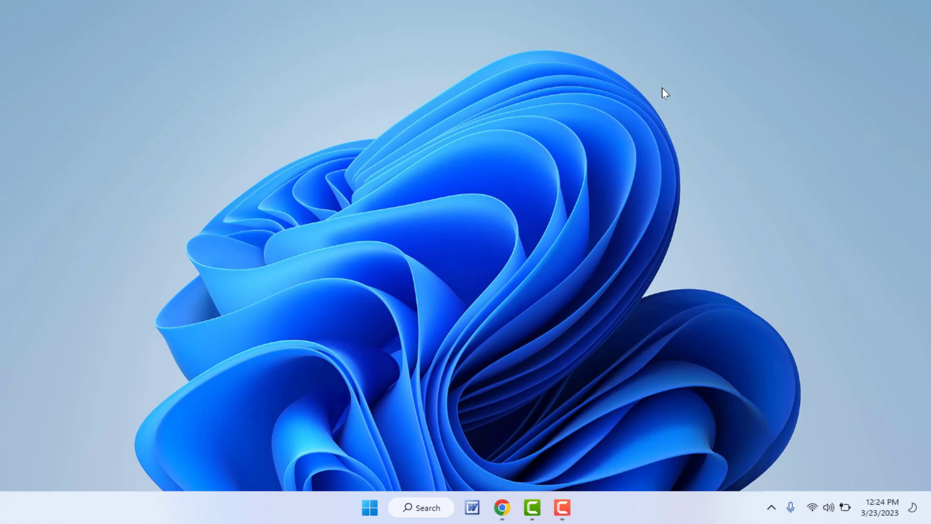
- Reopen Settings, check for updates on the Windows Update page, and close it
key("super+i")
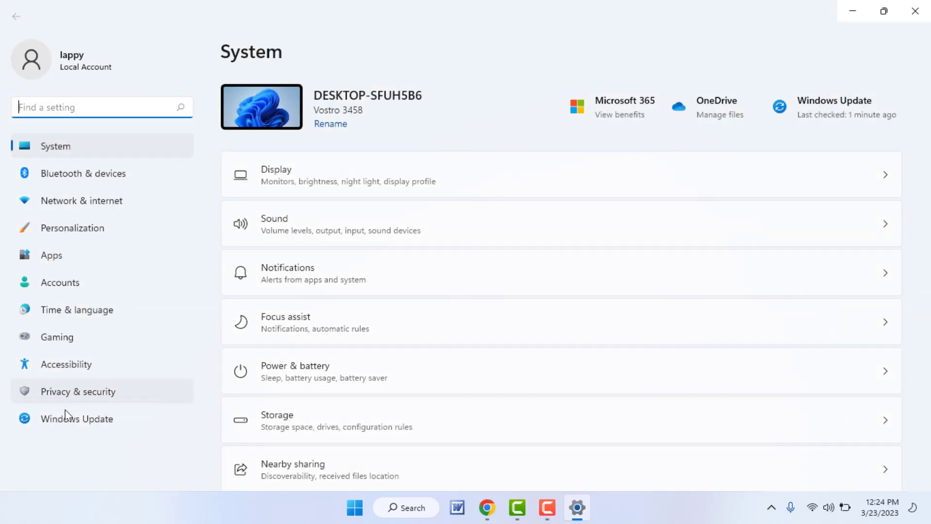
left_click(65, 409)
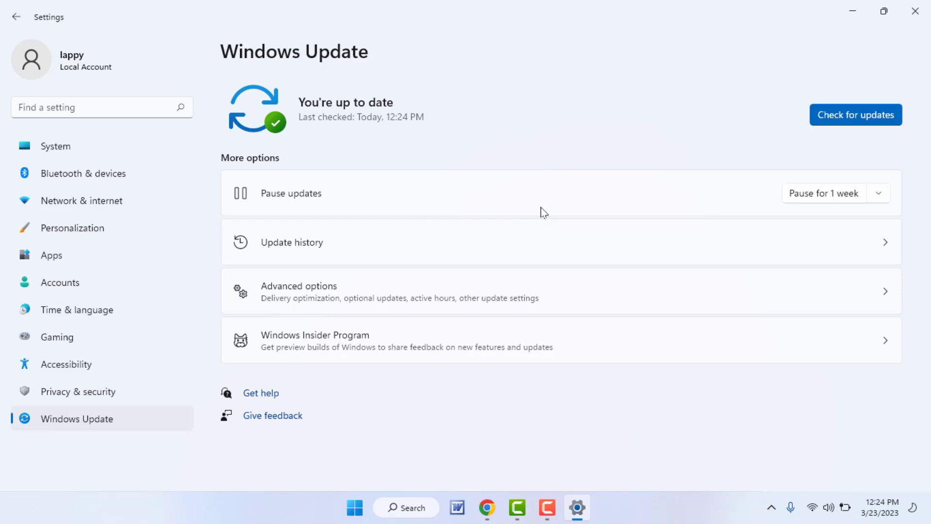
left_click(842, 120)
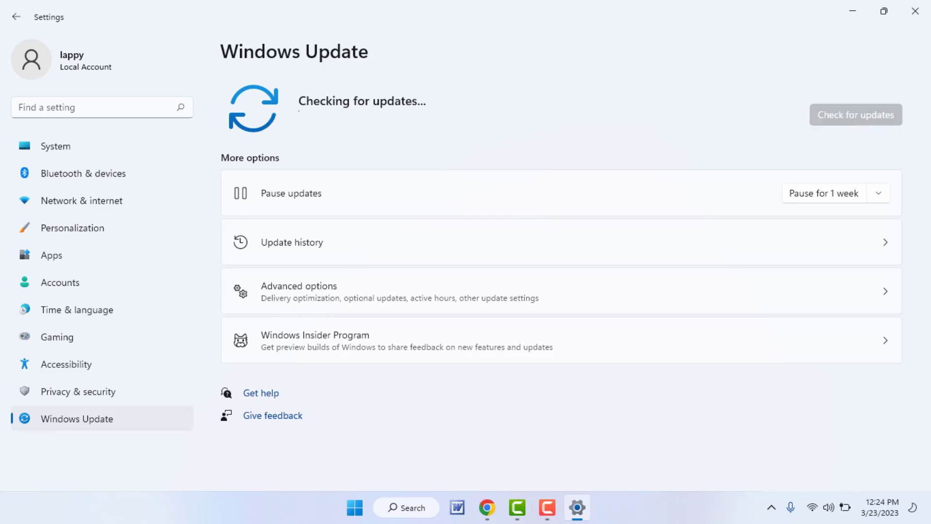
left_click(925, 10)
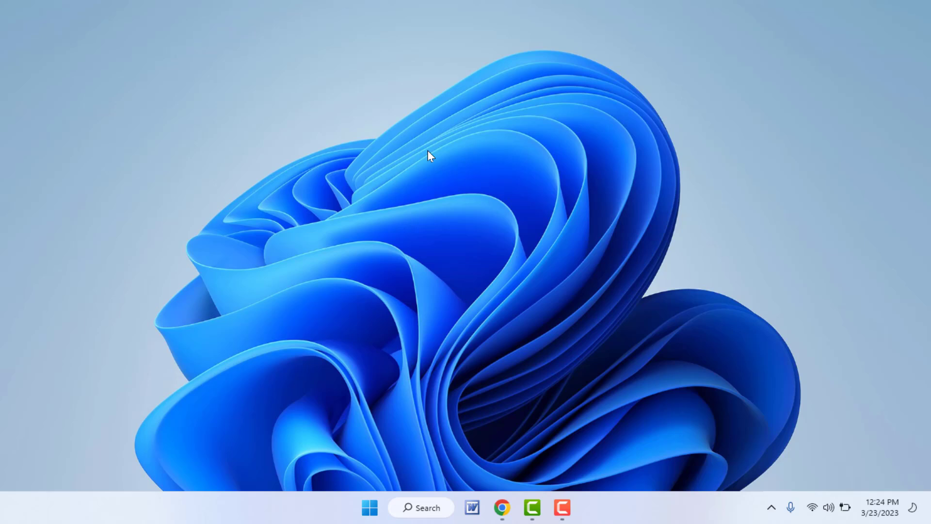
- Find Control Panel via a Start search for 'cp' and open Uninstall a program
key("super")
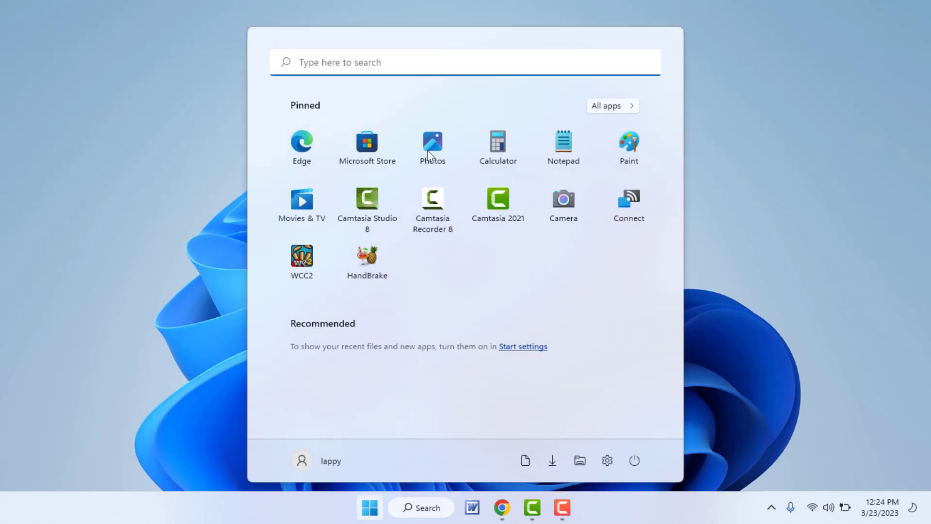
type("cp")
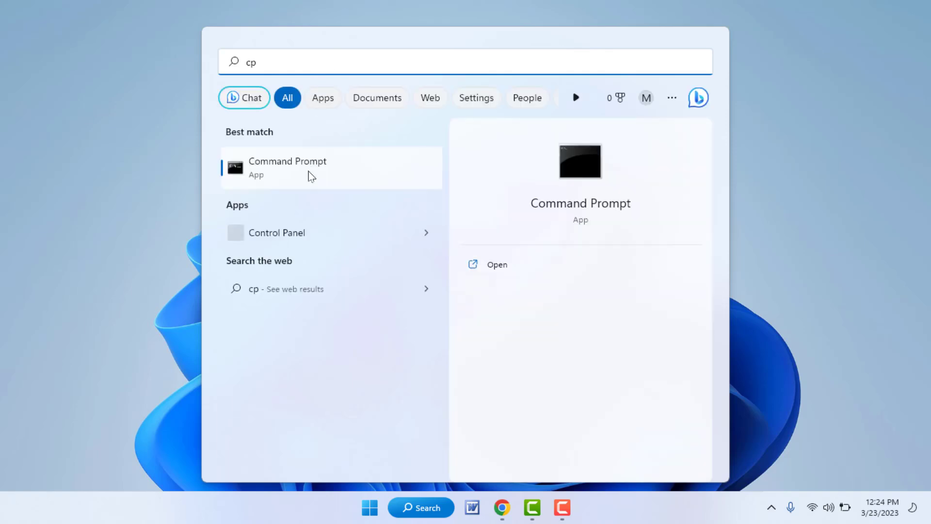
left_click(298, 211)
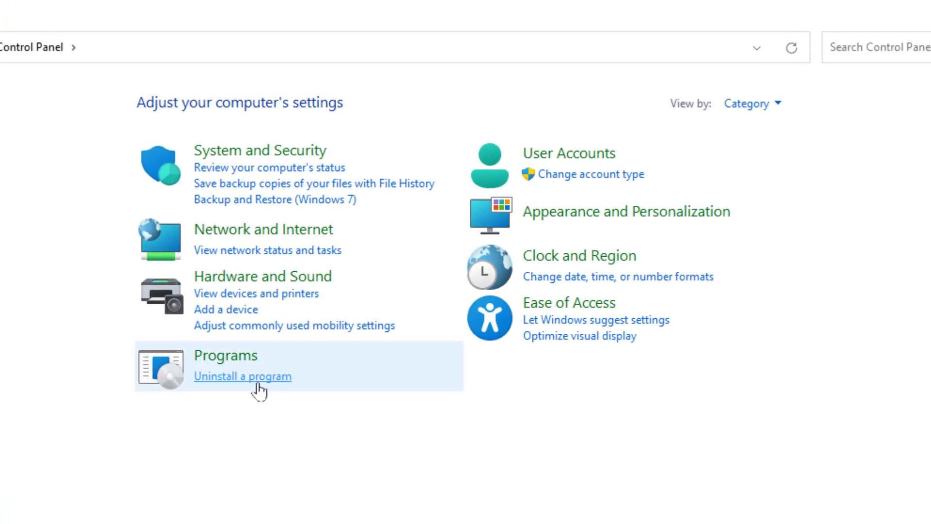
left_click(258, 381)
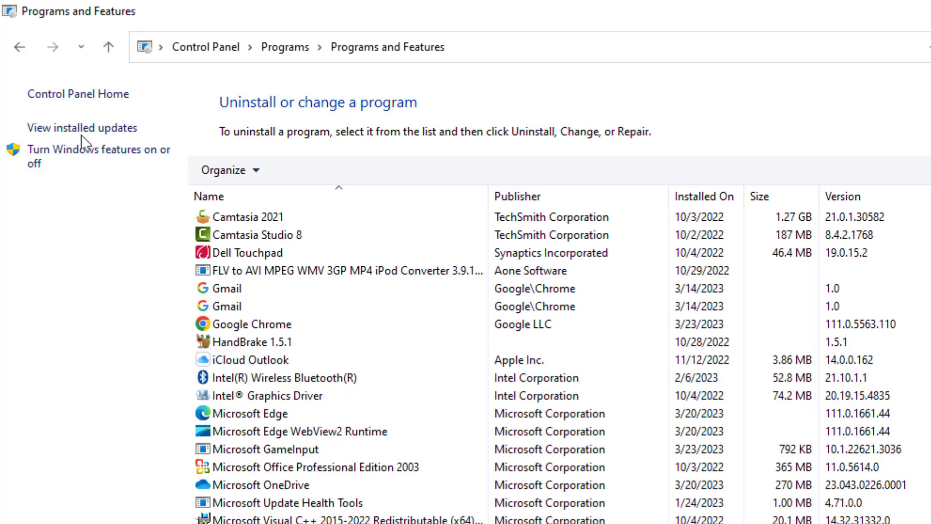
- View installed updates and select the KB5012170 security update
left_click(113, 128)
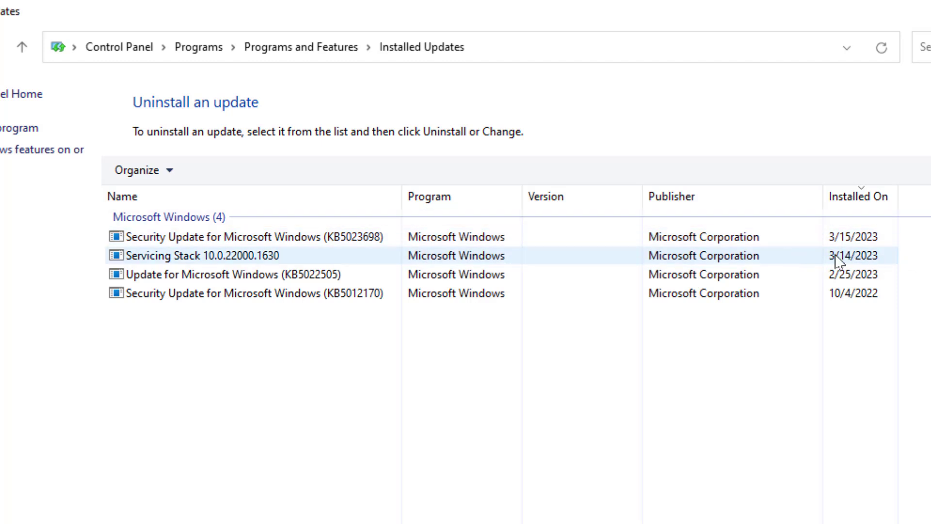
left_click(561, 295)
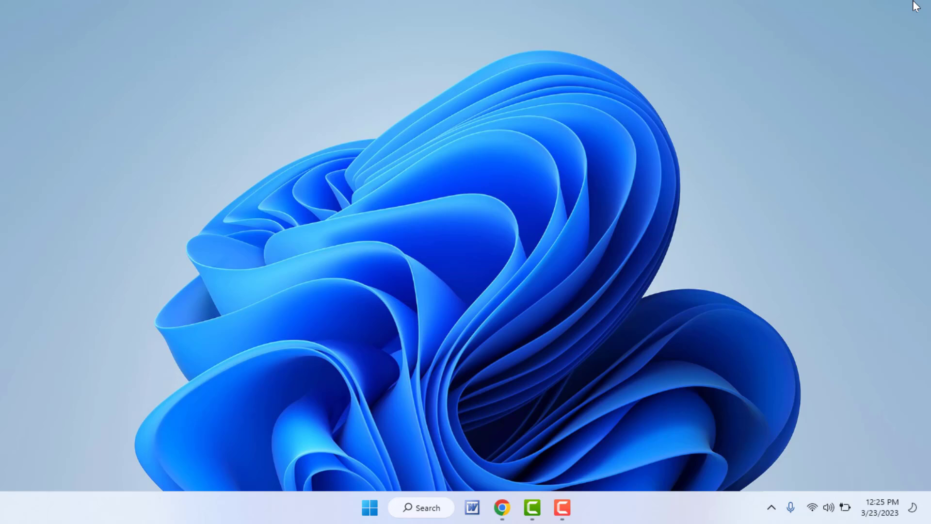
- Open Windows Settings on the System page with the Win+I shortcut
key("super+i")
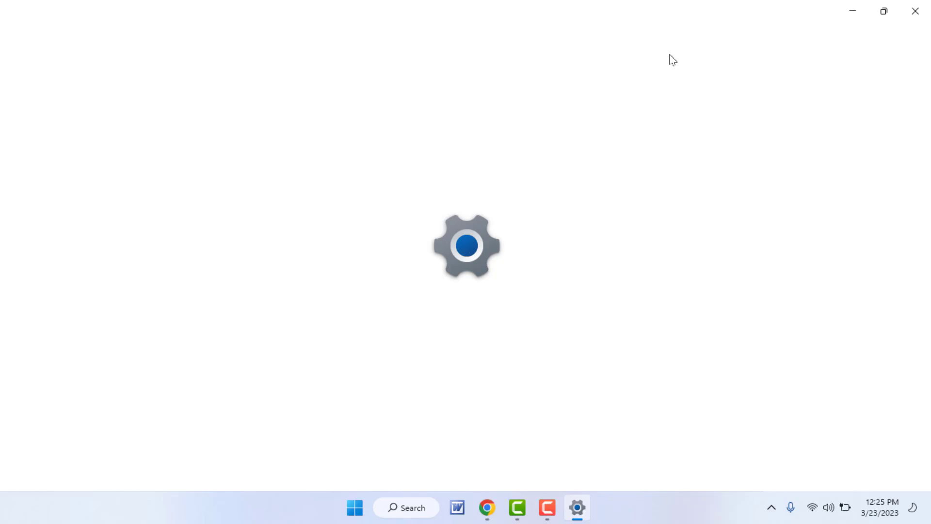